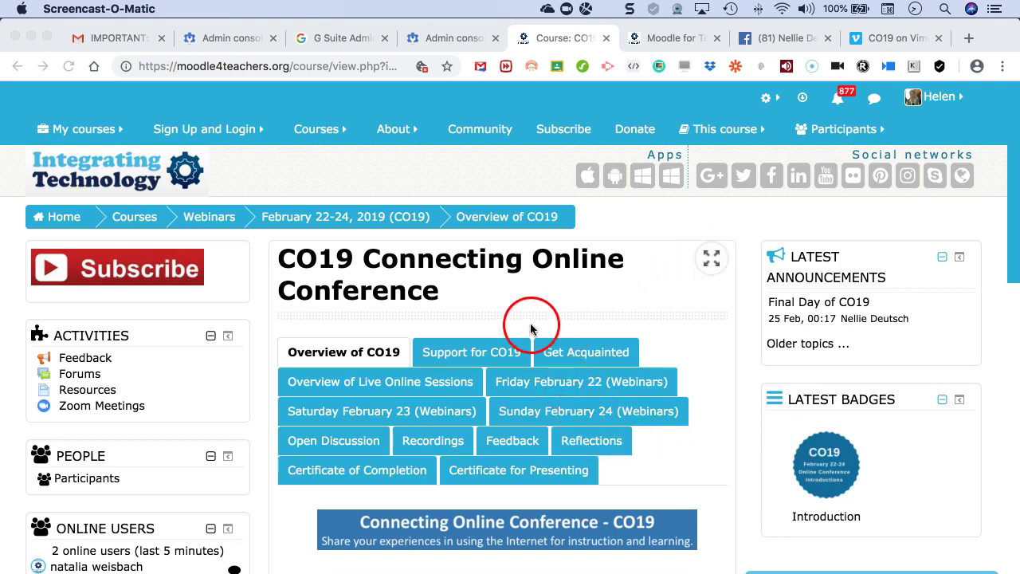
Open the Recordings section of the CO19 course and look over the embedded videos and the YouTube and Vimeo playlist links
scroll(528, 311, "down", 1)
scroll(522, 447, "down", 2)
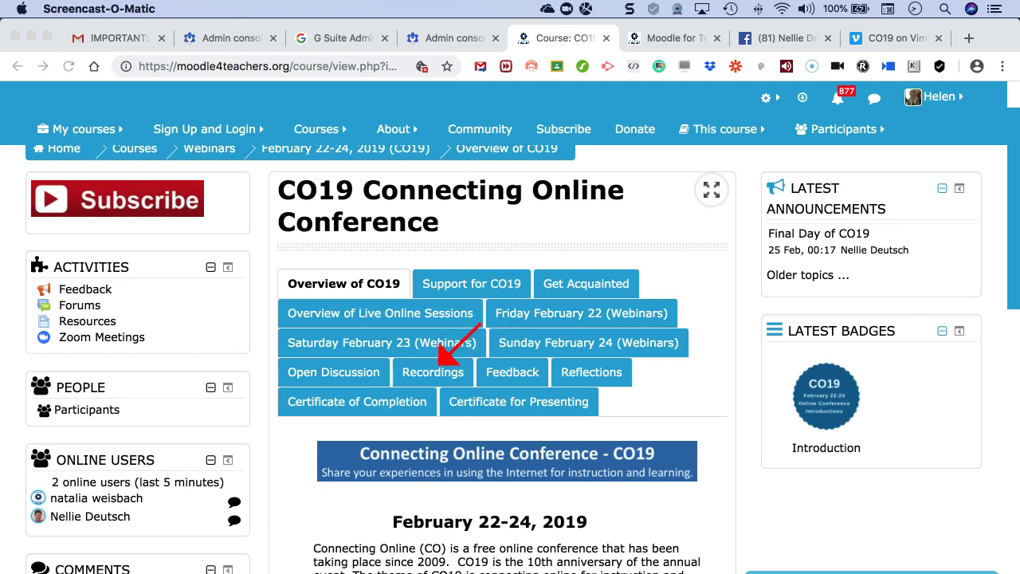
left_click(428, 376)
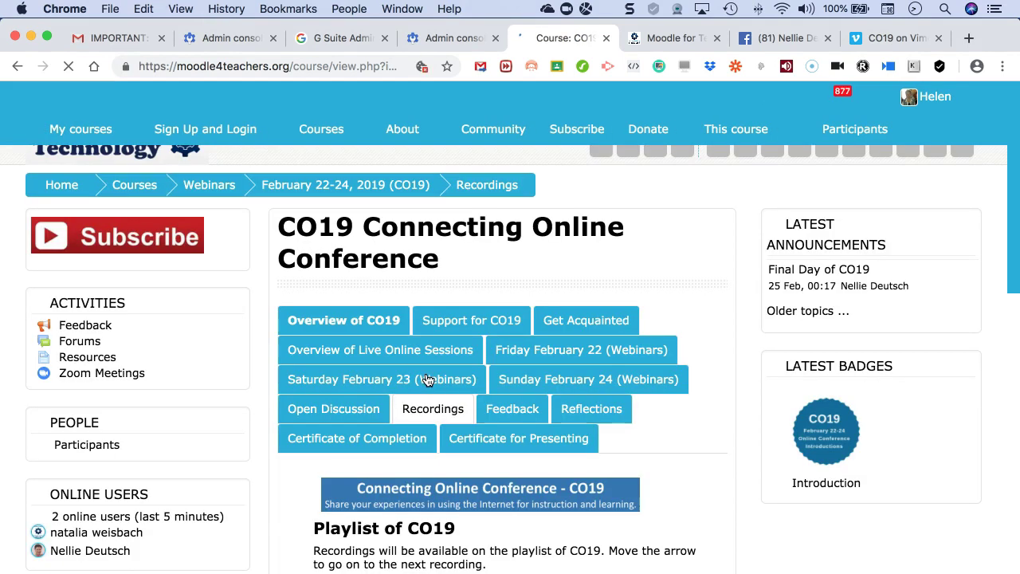
scroll(414, 401, "down", 2)
scroll(456, 343, "down", 3)
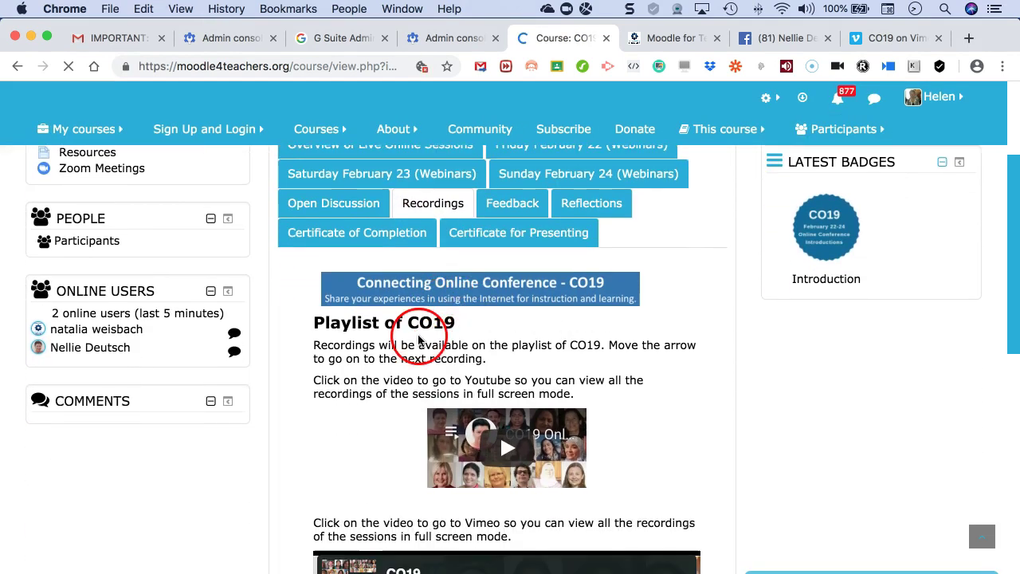
scroll(443, 390, "down", 4)
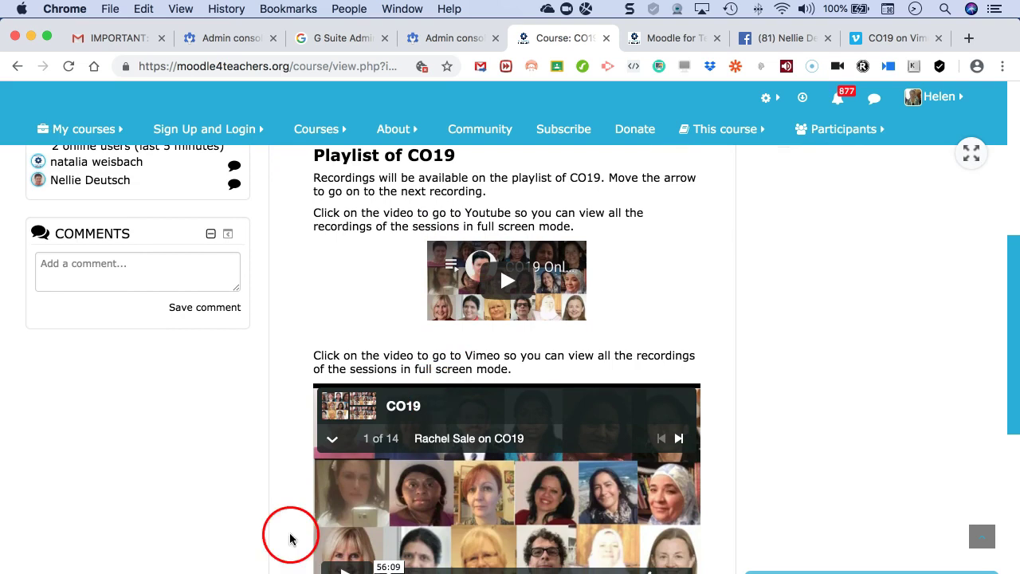
key("alt+p")
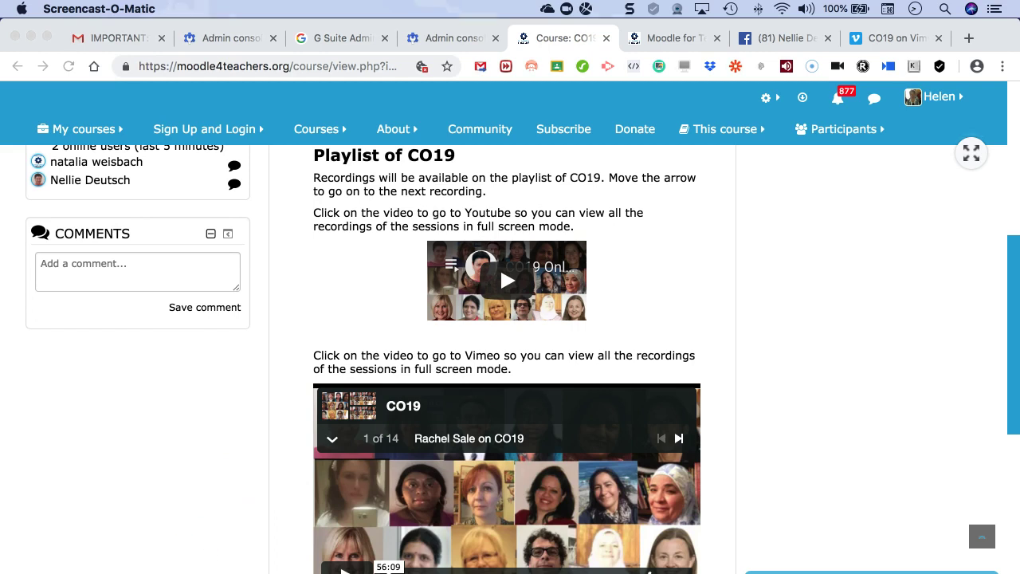
scroll(353, 449, "down", 5)
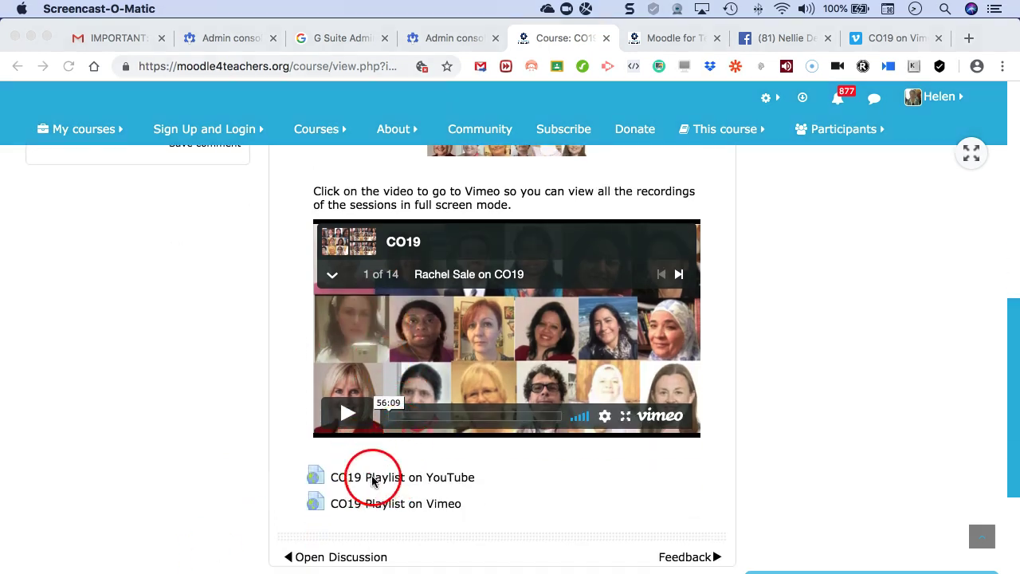
scroll(371, 483, "down", 4)
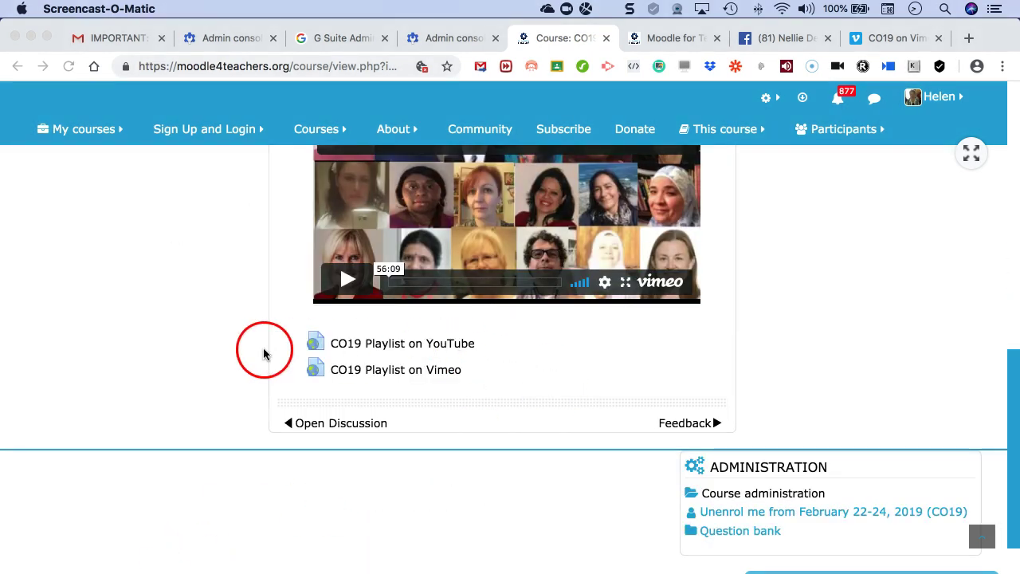
left_click_drag(578, 365, 556, 365)
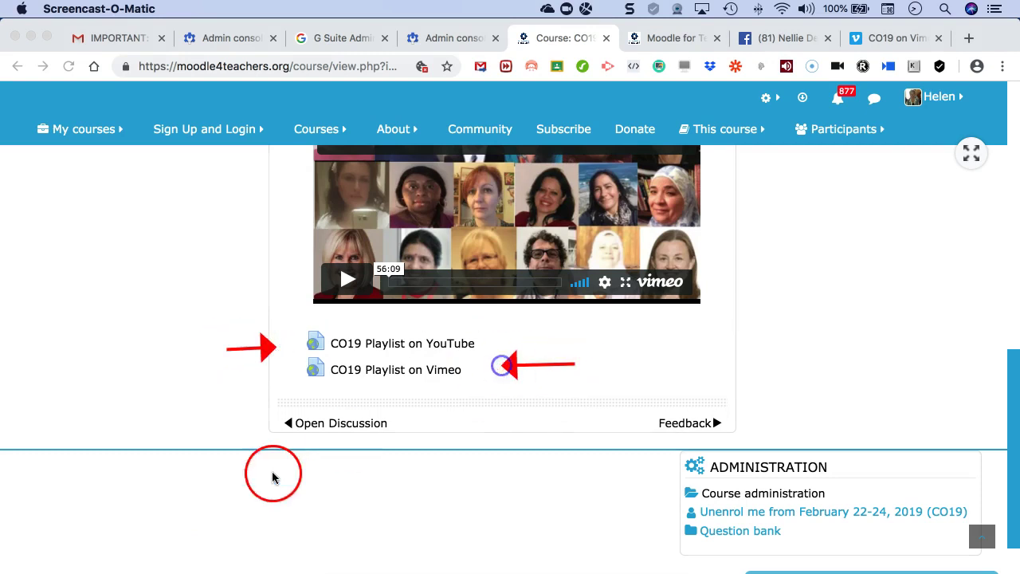
Open the Feedback section of the CO19 course and locate its Feedback activity
scroll(462, 449, "up", 15)
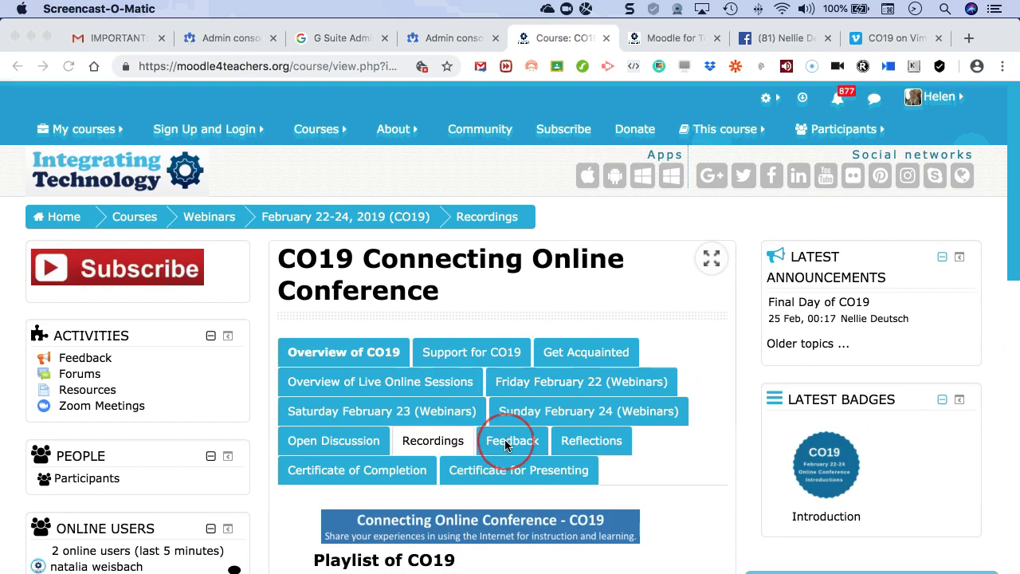
left_click(502, 444)
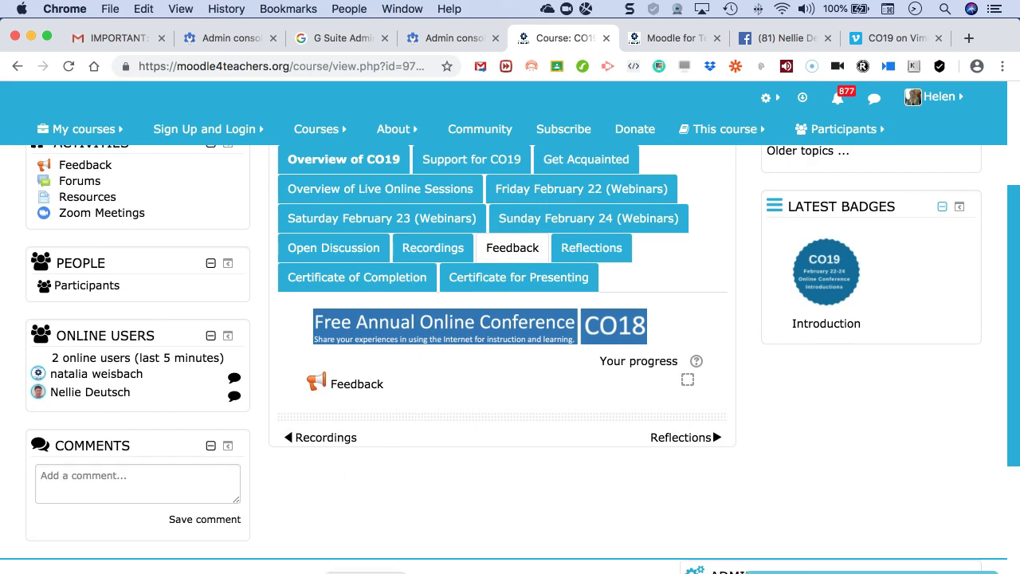
left_click(166, 572)
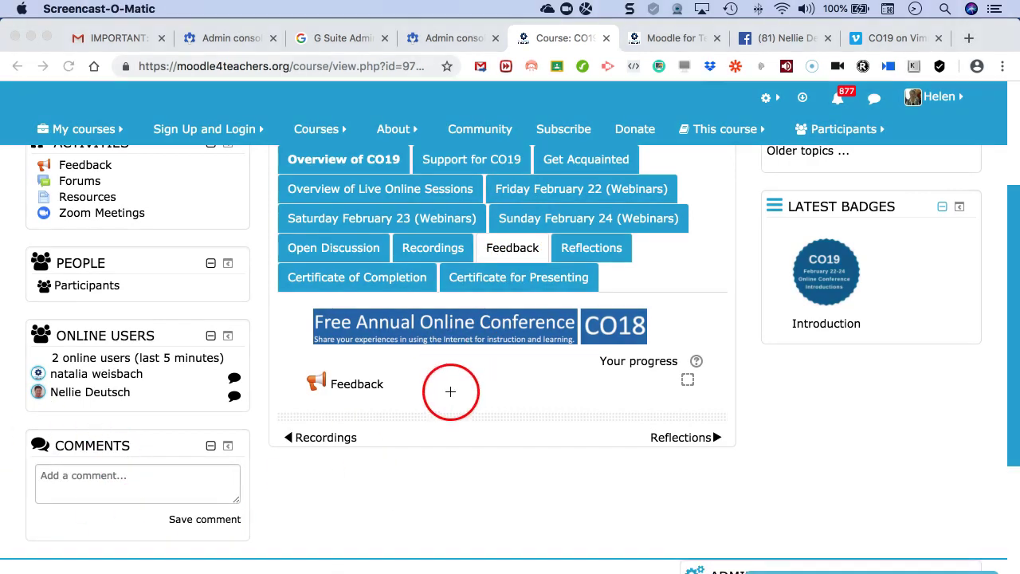
left_click_drag(476, 378, 399, 386)
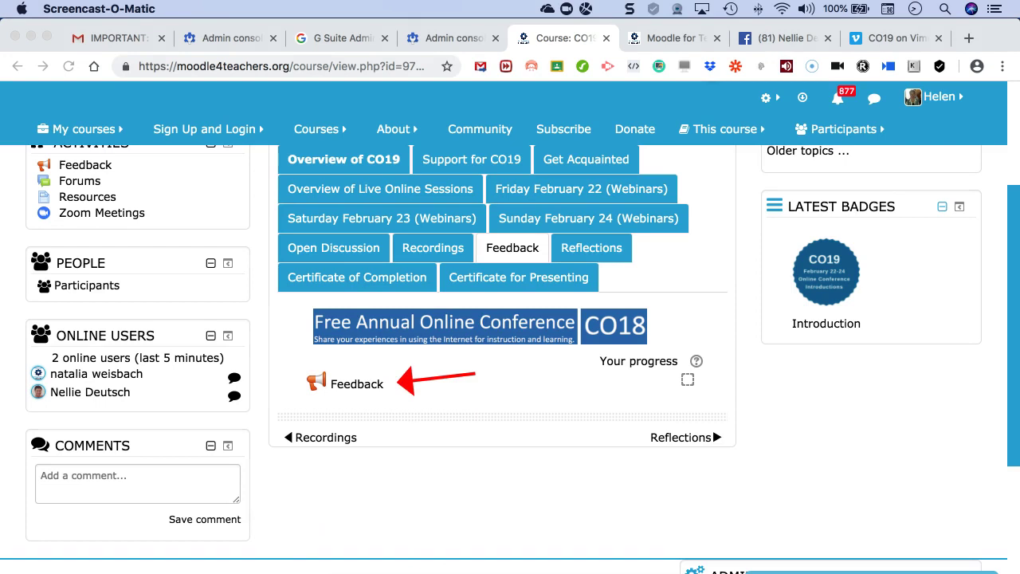
Open the Reflections section of the course and, from it, the embedded Reflections of CO19 padlet
scroll(550, 375, "up", 3)
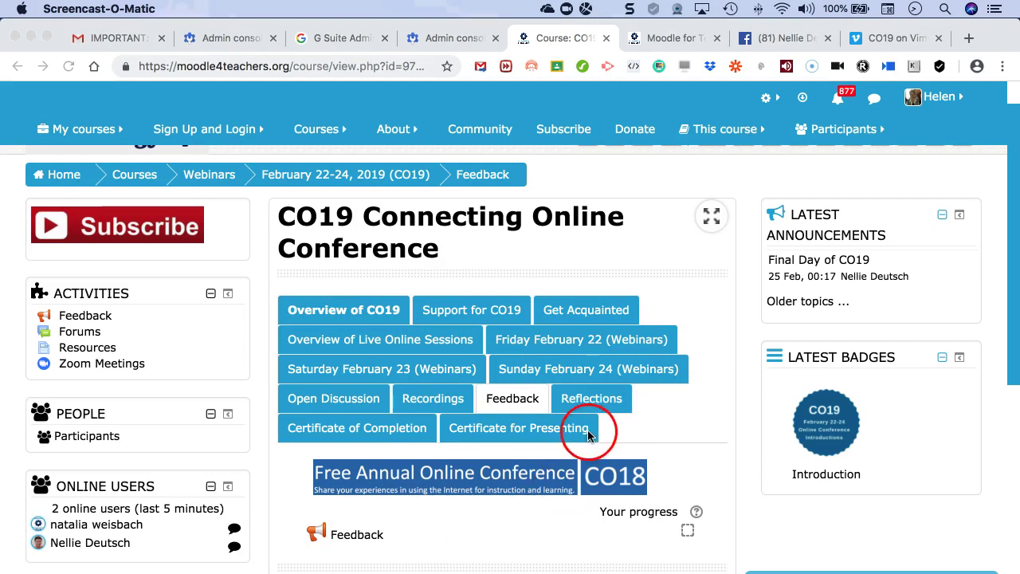
left_click(599, 400)
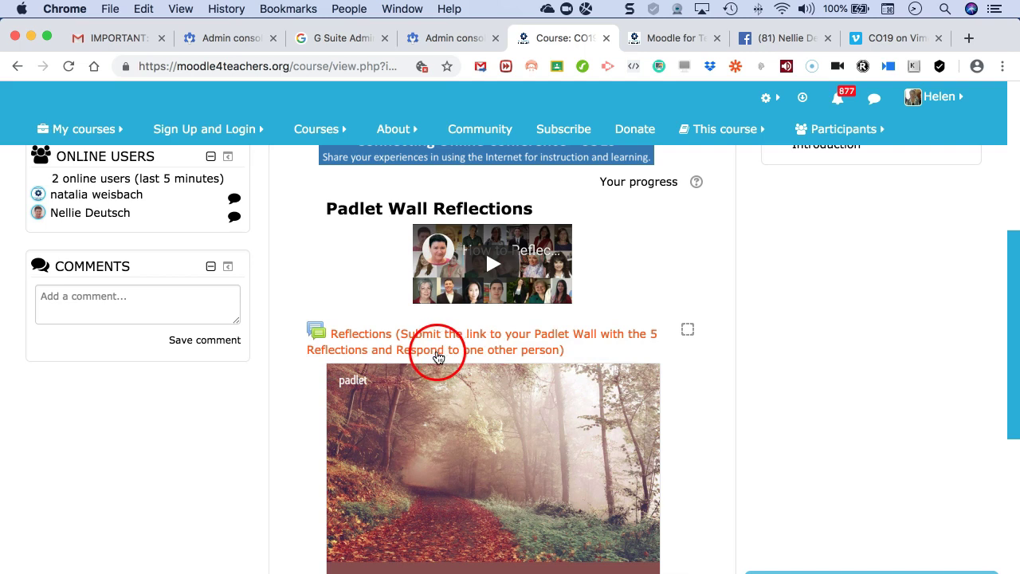
scroll(434, 357, "down", 4)
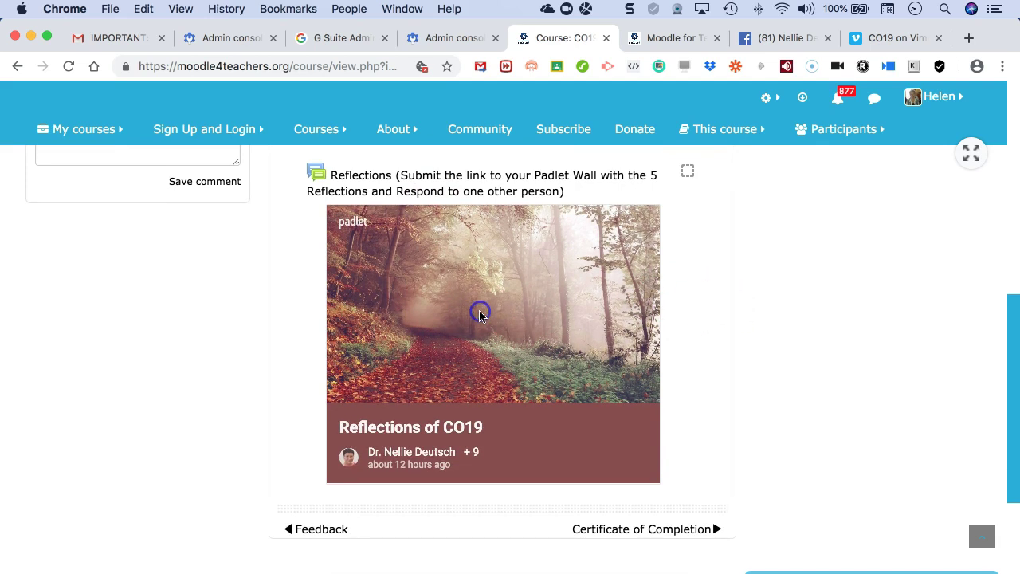
scroll(437, 367, "down", 1)
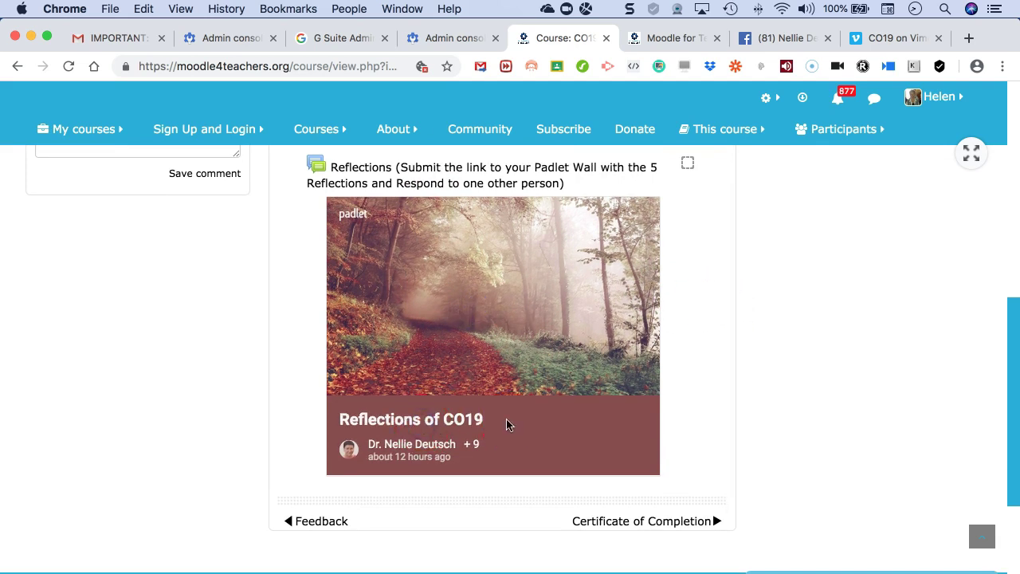
scroll(559, 364, "down", 1)
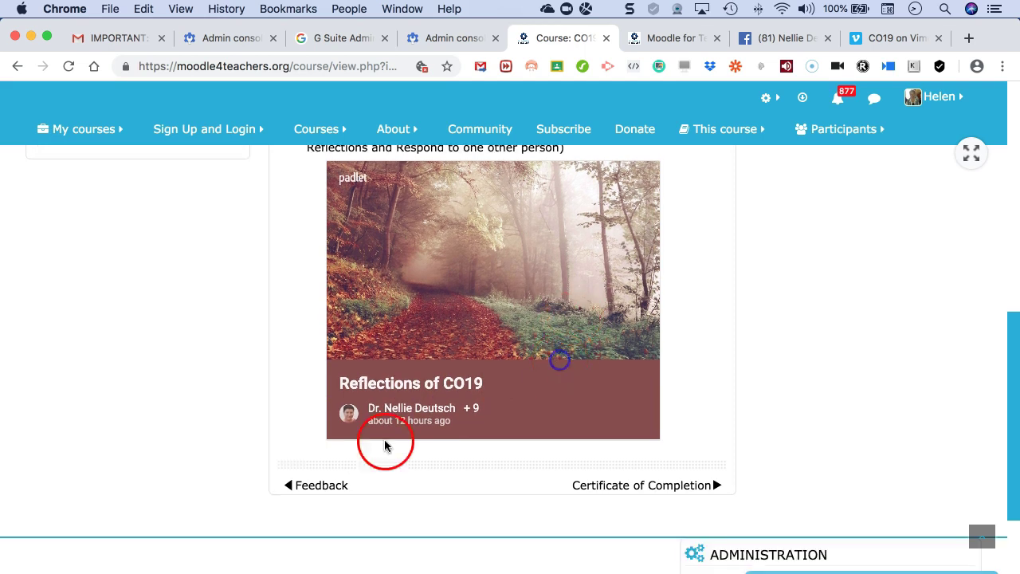
scroll(510, 399, "up", 2)
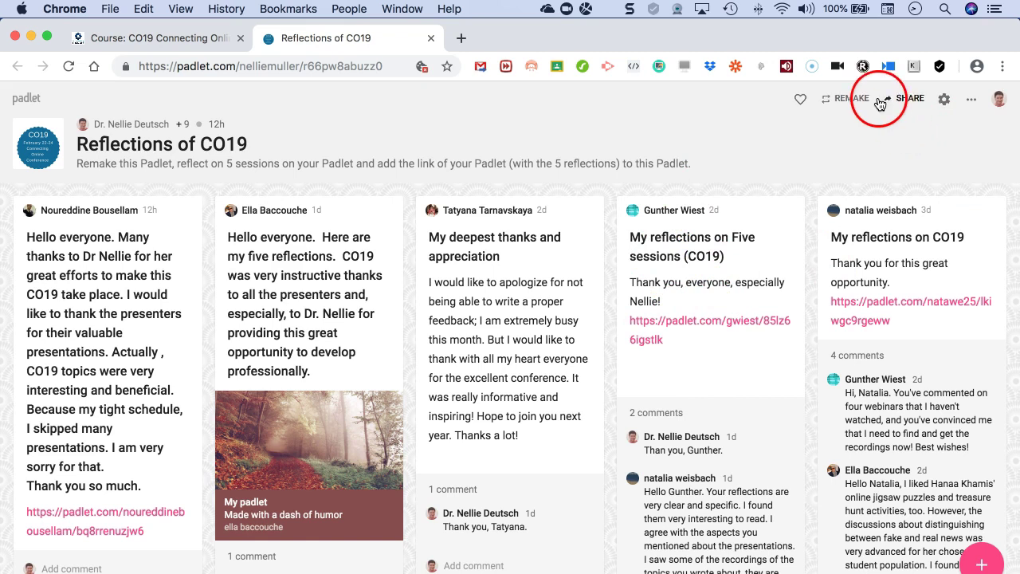
Look at the Remake options for the Reflections of CO19 padlet and close them without submitting
left_click(850, 99)
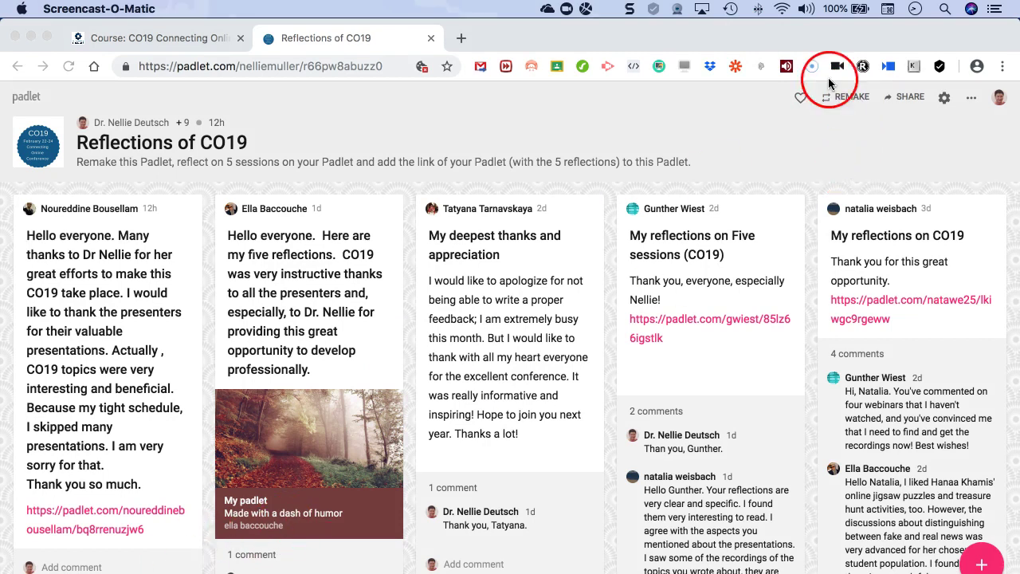
left_click(845, 103)
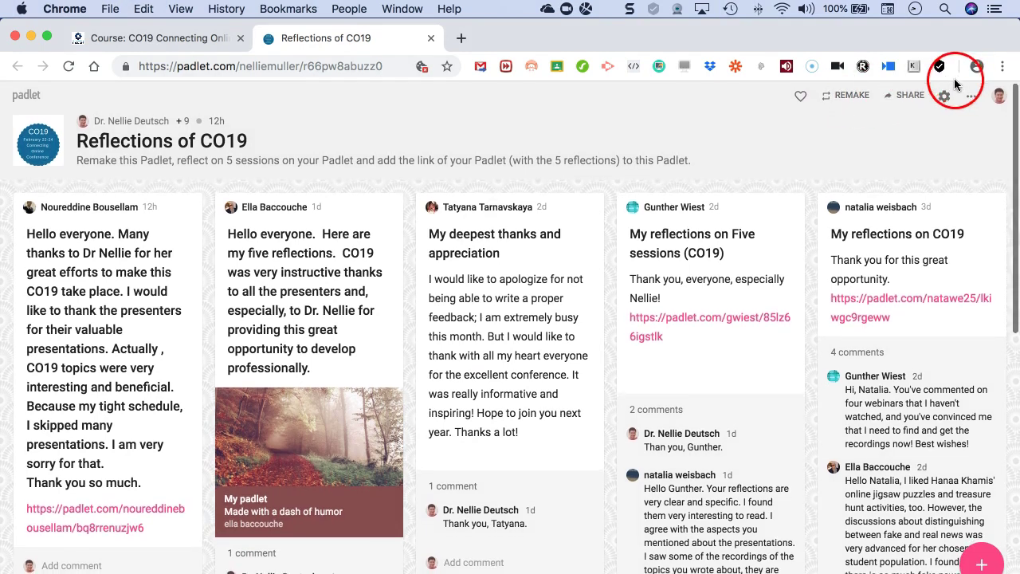
scroll(945, 87, "down", 1)
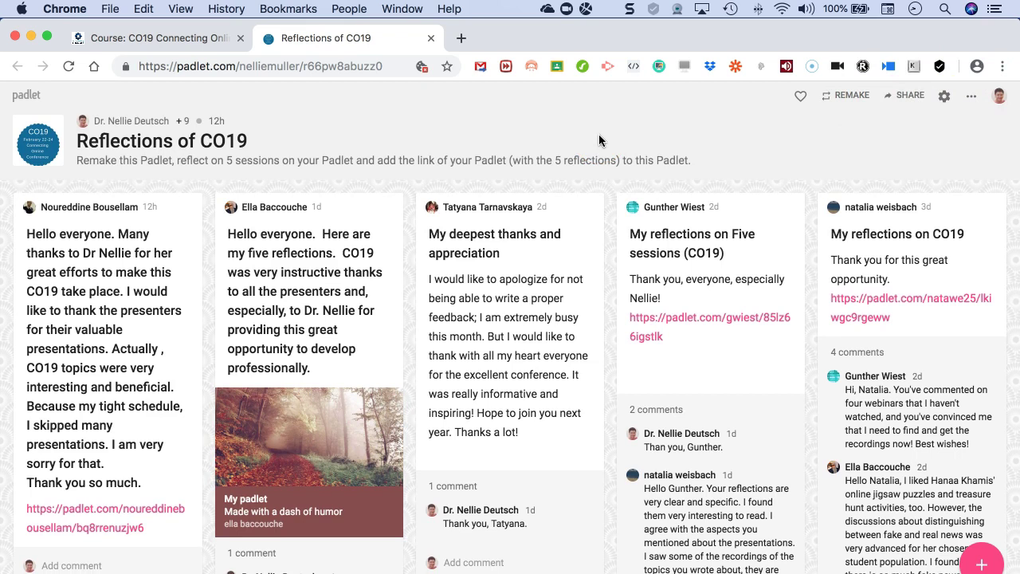
scroll(944, 110, "up", 1)
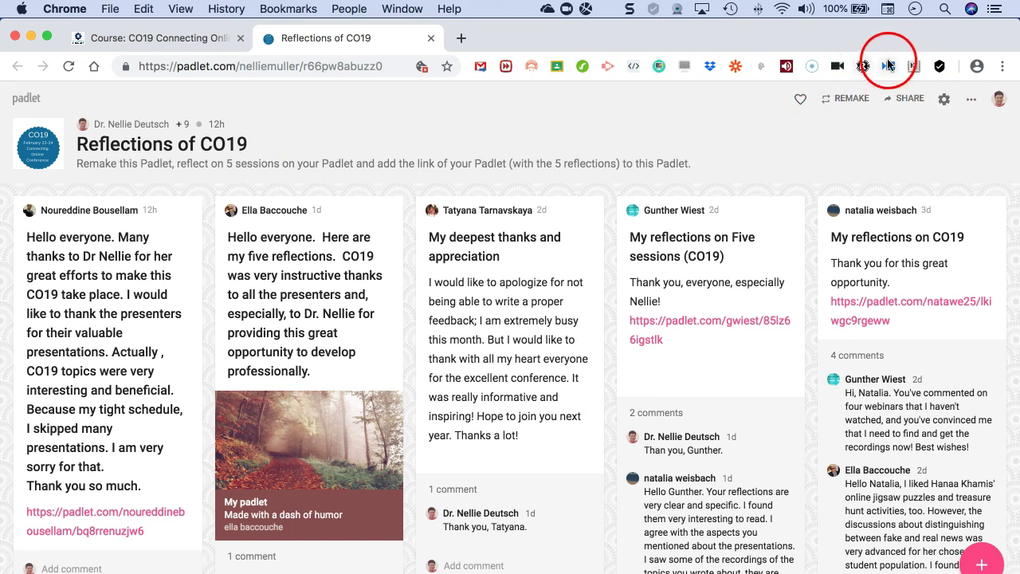
left_click(851, 99)
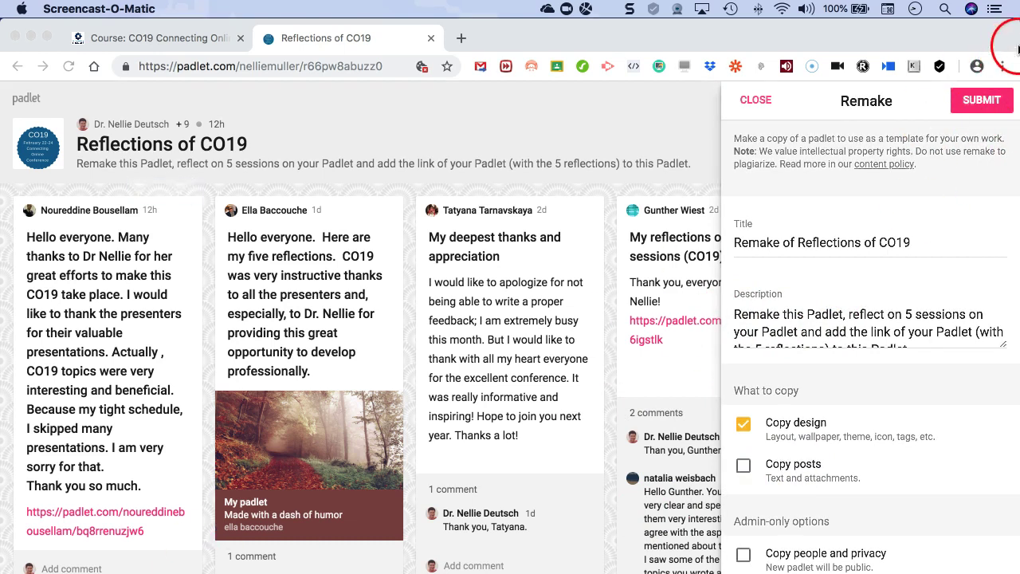
left_click(754, 100)
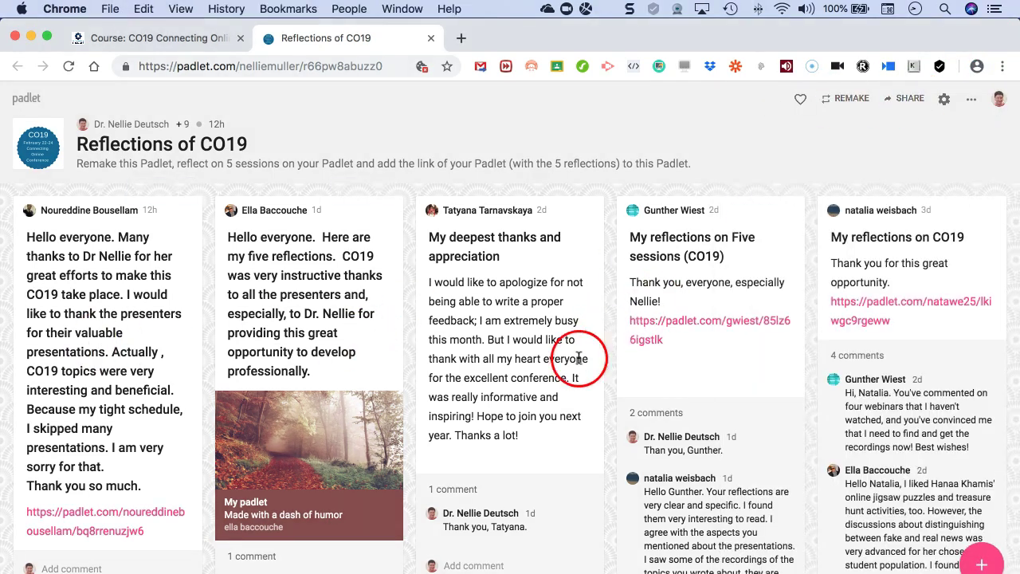
Open the padlet linked in the first-column post titled "My reflection on Five sessions (CO19)"
scroll(126, 255, "down", 3)
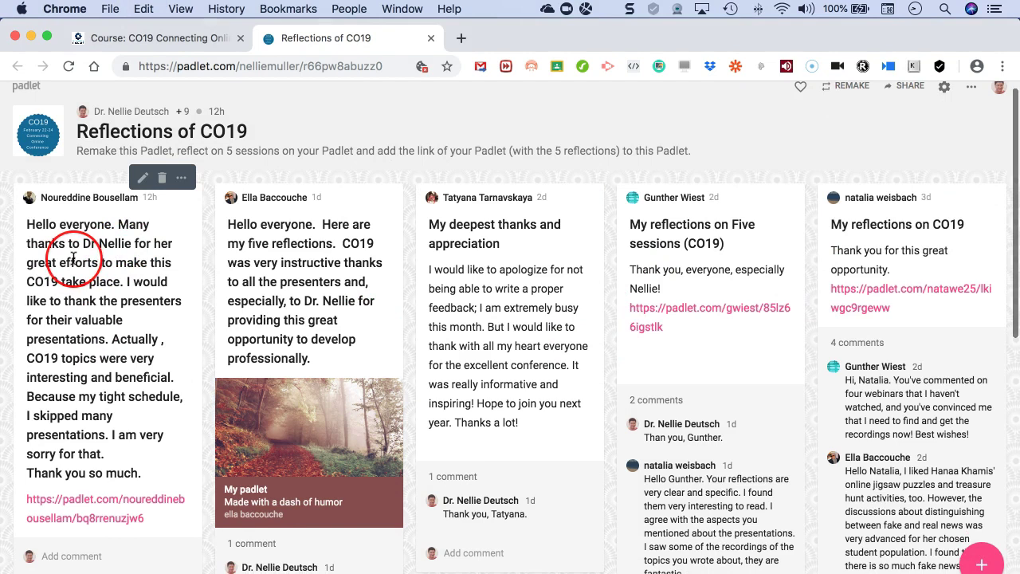
scroll(74, 257, "down", 2)
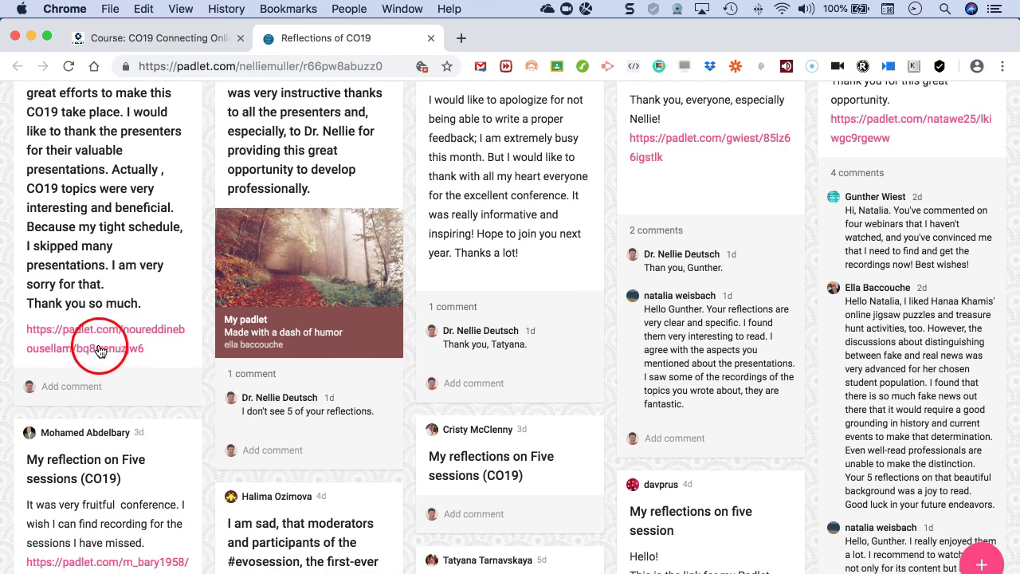
scroll(93, 429, "down", 3)
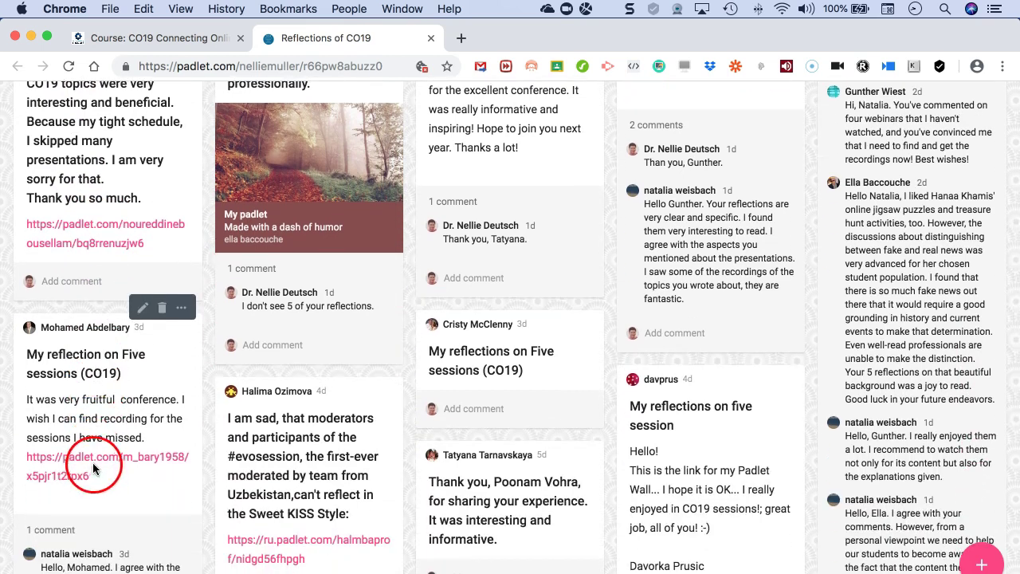
left_click(99, 460)
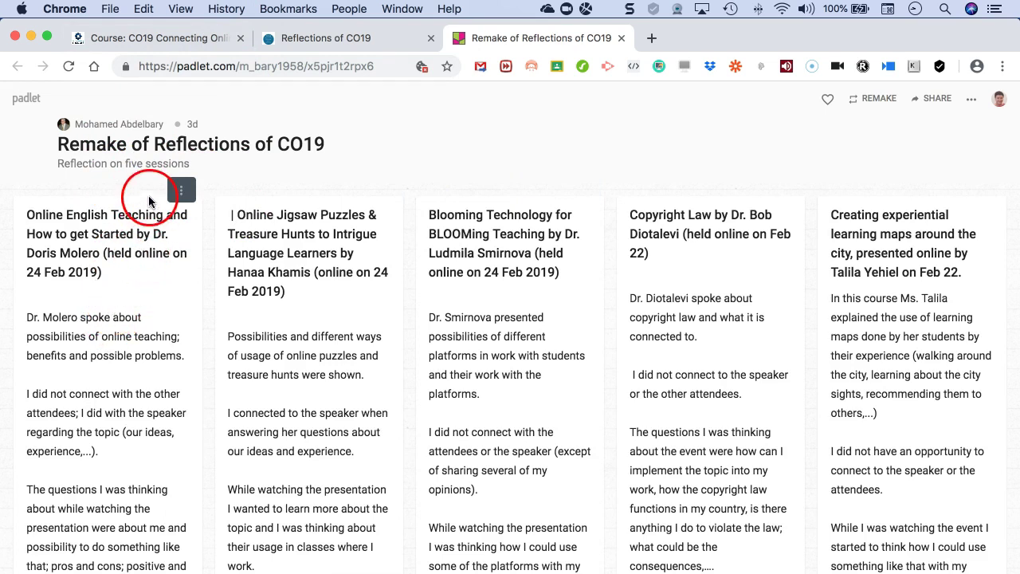
Examine the five session reflections on the participant's remade padlet and return to the CO19 course page
scroll(135, 235, "down", 1)
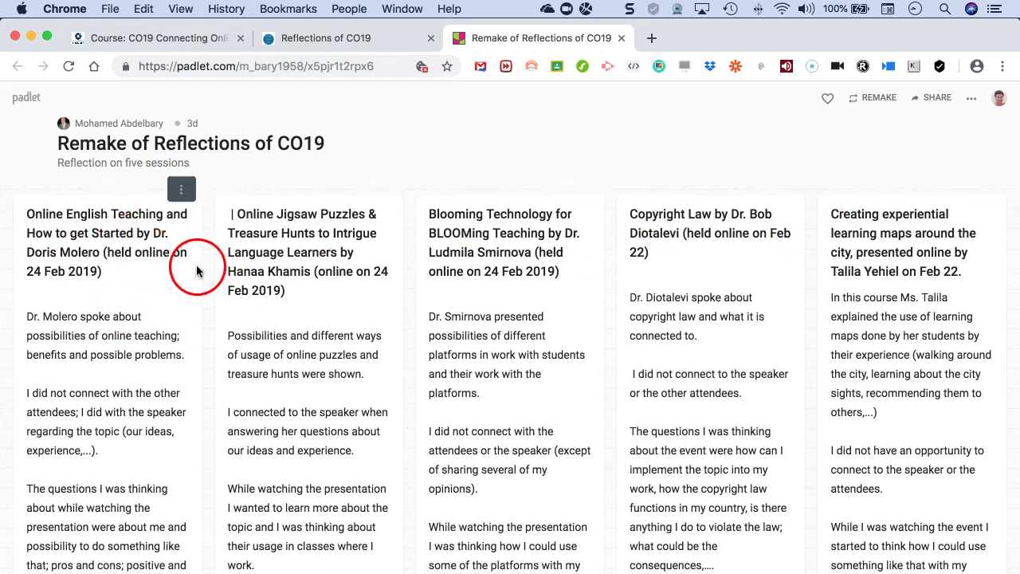
scroll(132, 283, "down", 9)
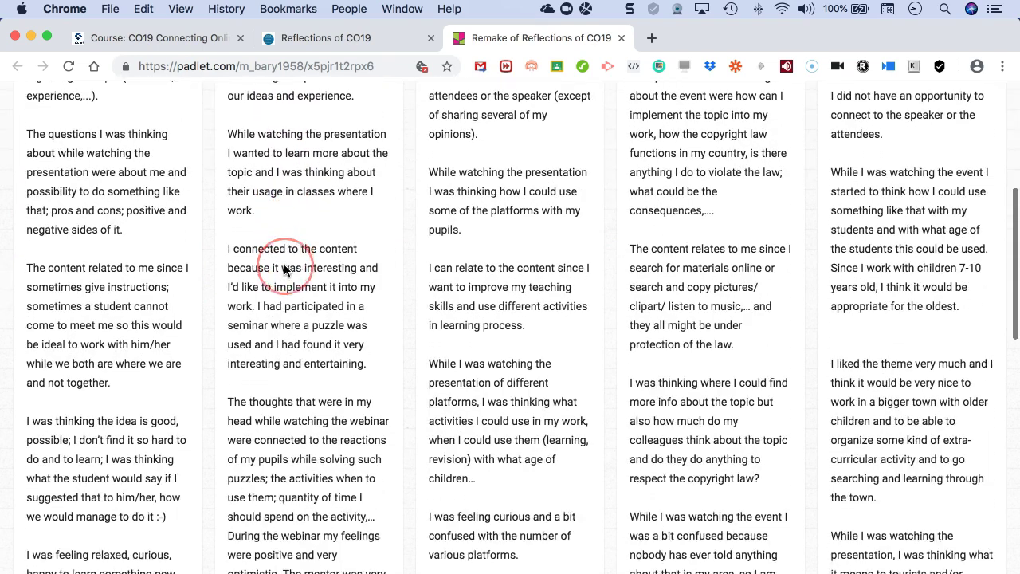
scroll(285, 270, "up", 9)
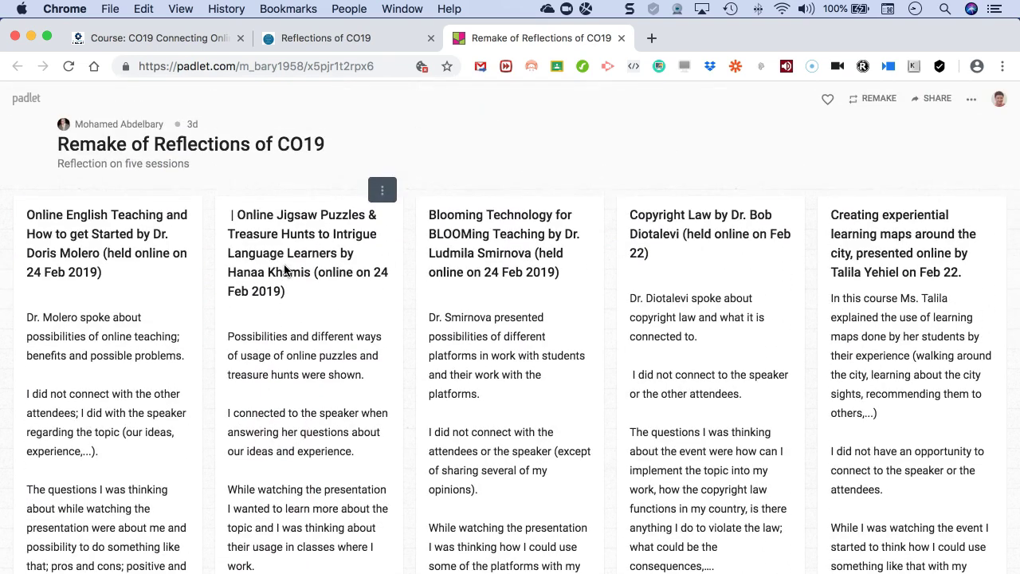
left_click(244, 279)
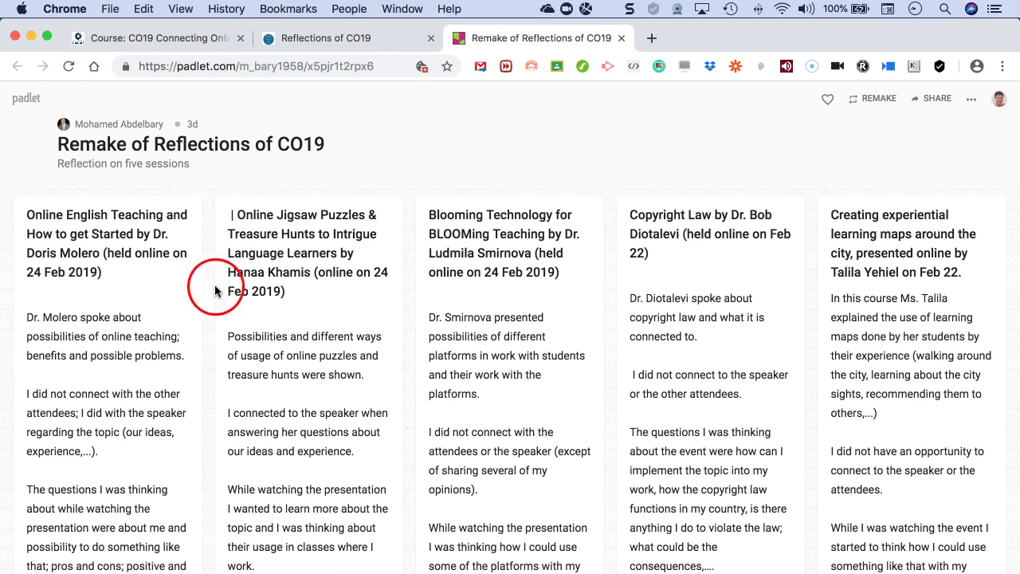
scroll(215, 287, "down", 4)
scroll(187, 283, "down", 7)
scroll(188, 288, "up", 6)
scroll(188, 289, "up", 5)
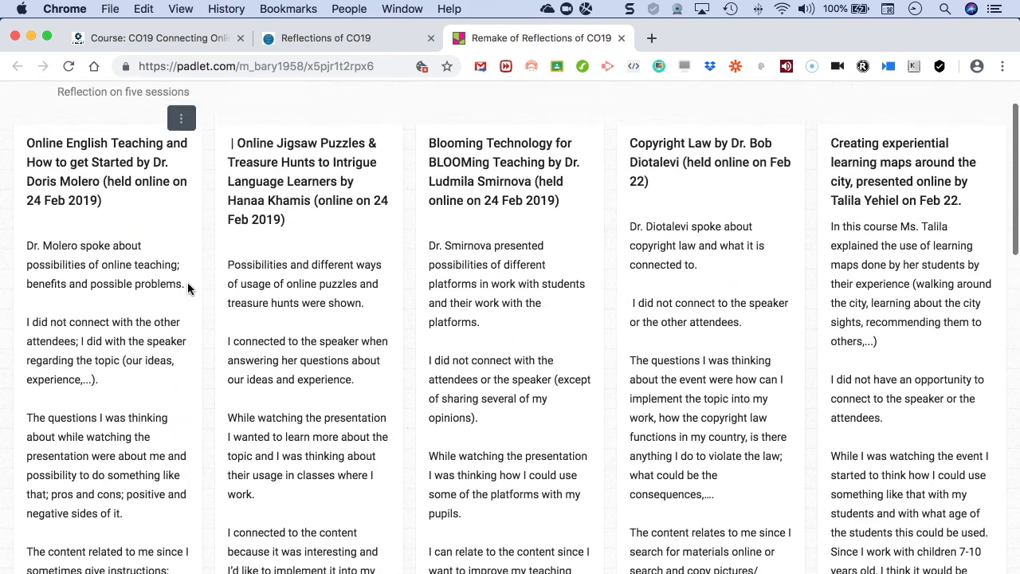
left_click(153, 200)
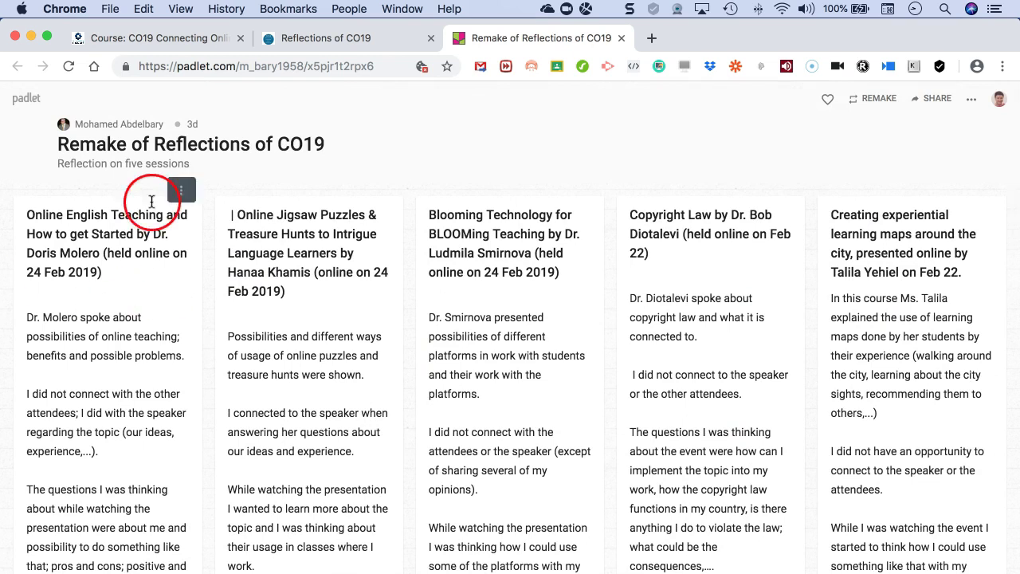
left_click(178, 42)
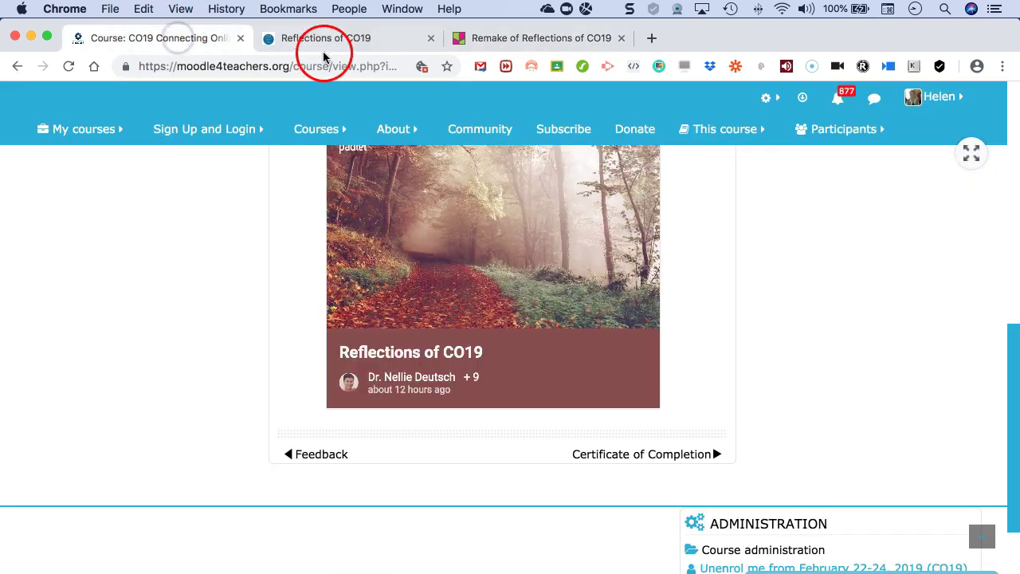
Open the Reflections forum for submitting the Padlet Wall link with five reflections from the course's Reflections section
scroll(569, 319, "up", 10)
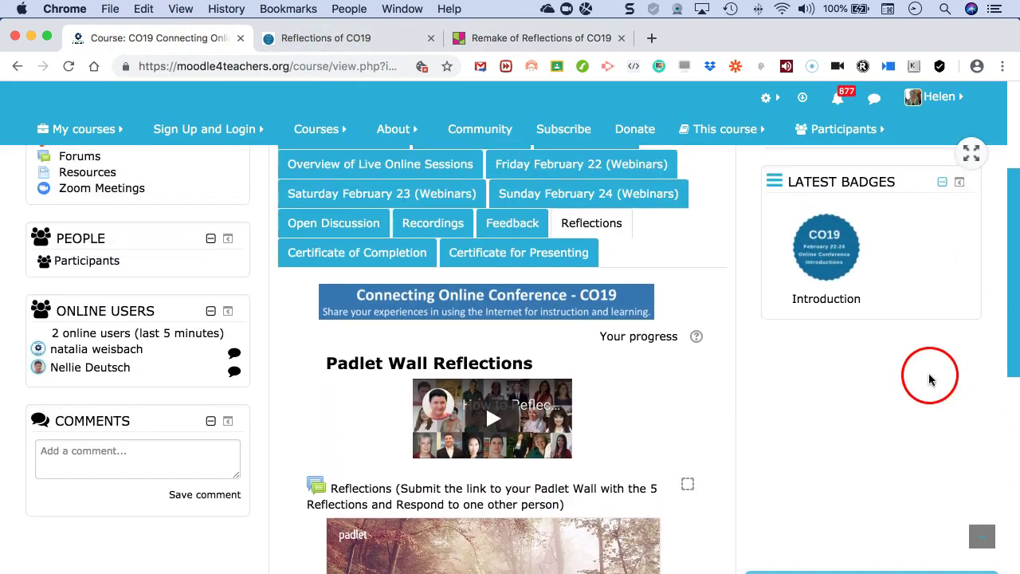
scroll(597, 483, "up", 2)
scroll(510, 407, "down", 5)
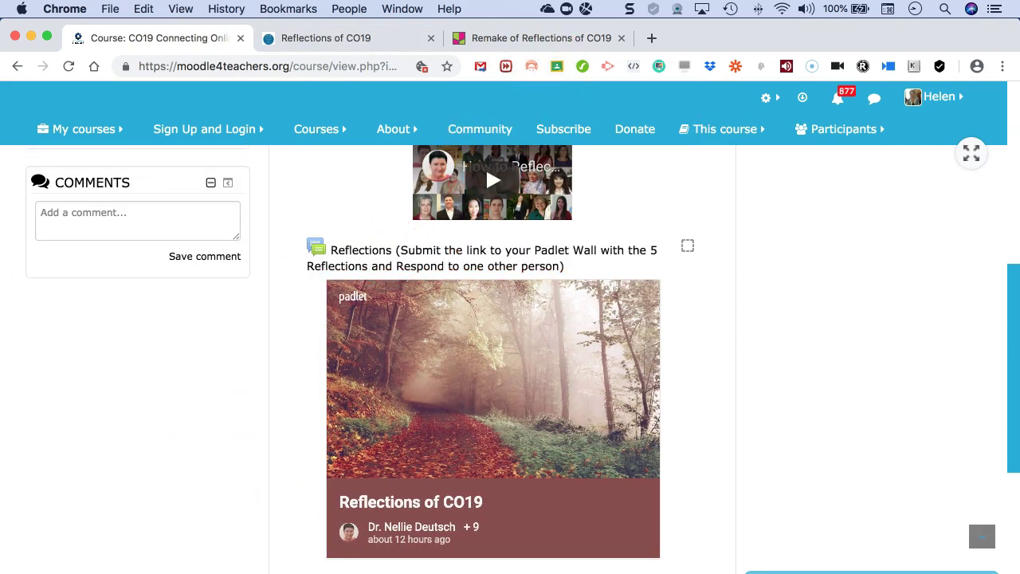
left_click_drag(239, 256, 299, 256)
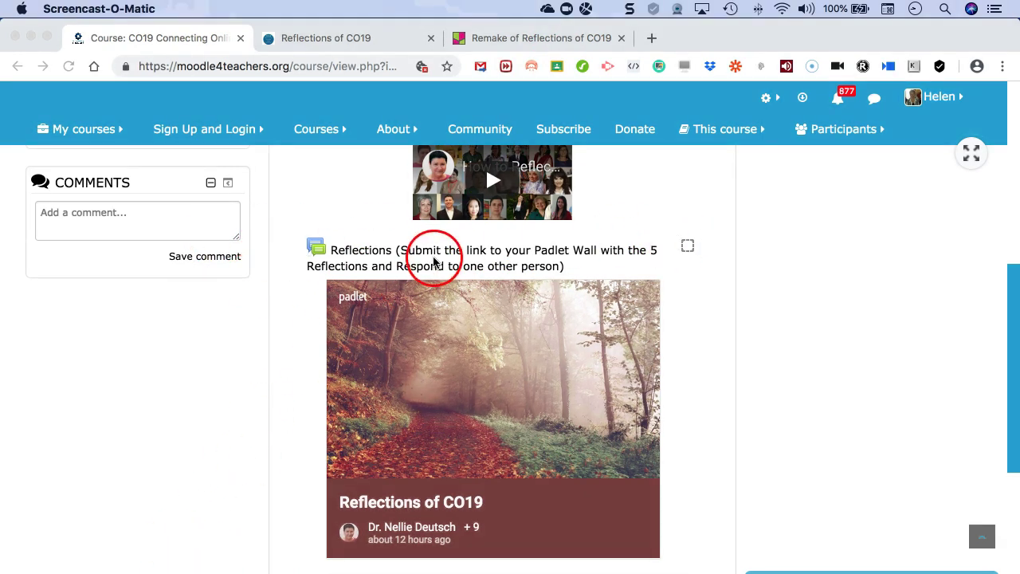
left_click(426, 255)
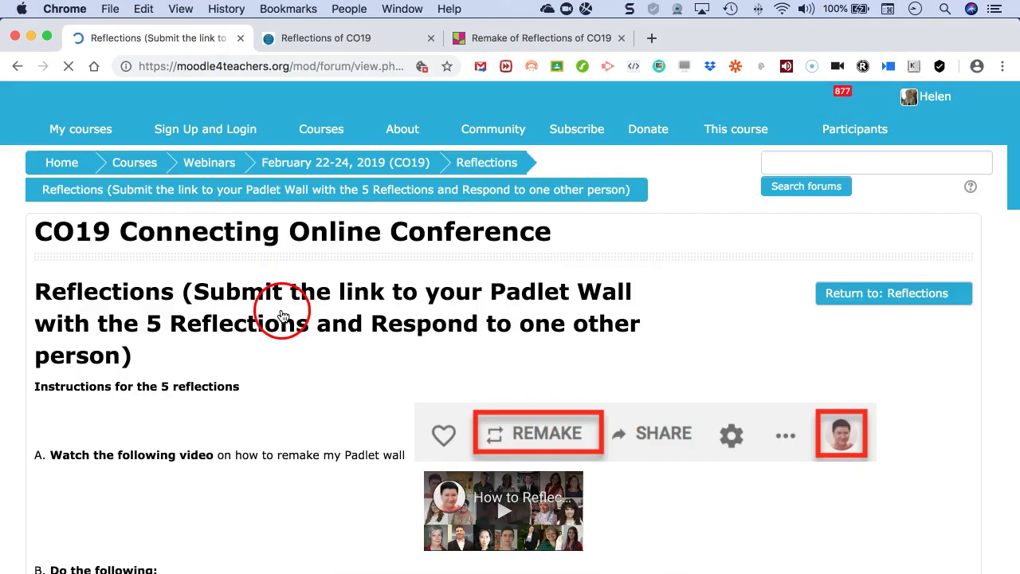
Read the forum's instructions for the five reflections and its embedded padlet, and return to the course's Reflections section
scroll(330, 296, "down", 4)
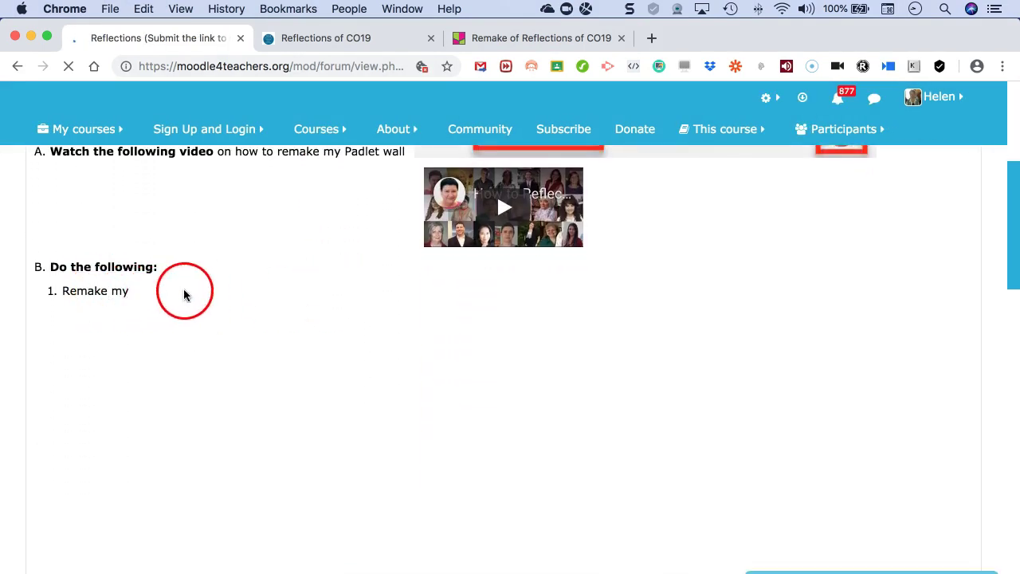
scroll(239, 292, "up", 2)
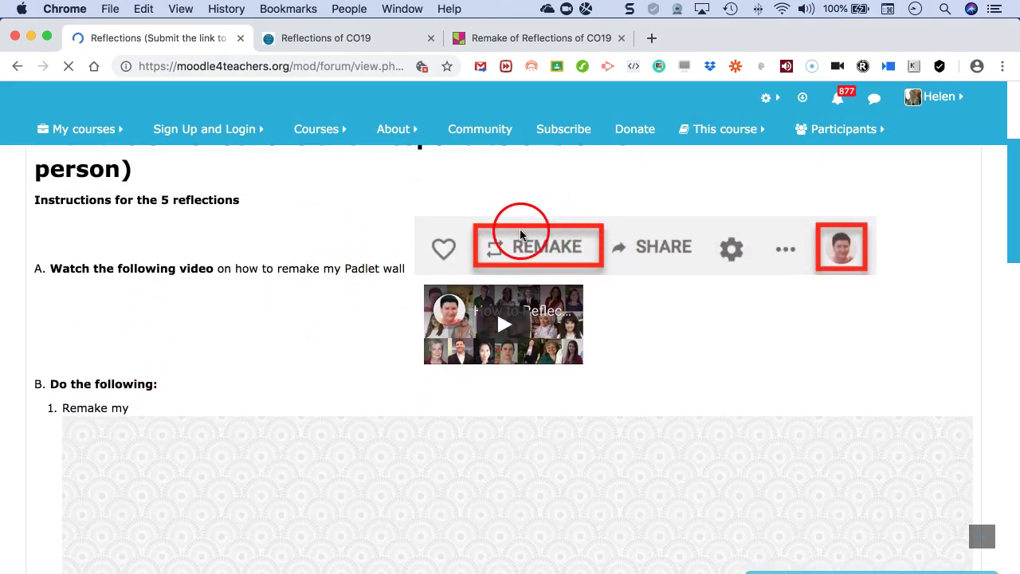
scroll(303, 351, "down", 5)
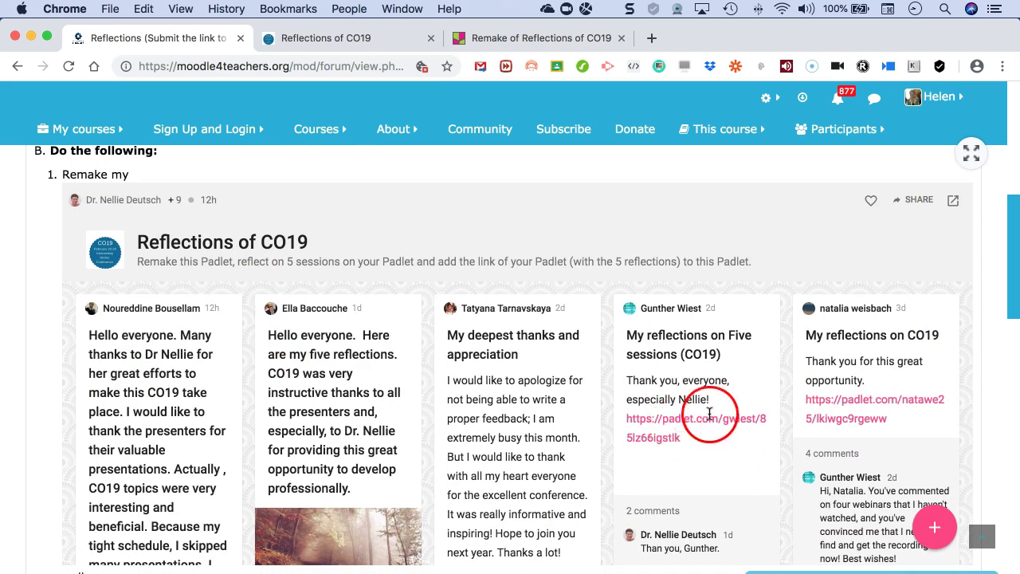
scroll(1016, 289, "down", 1)
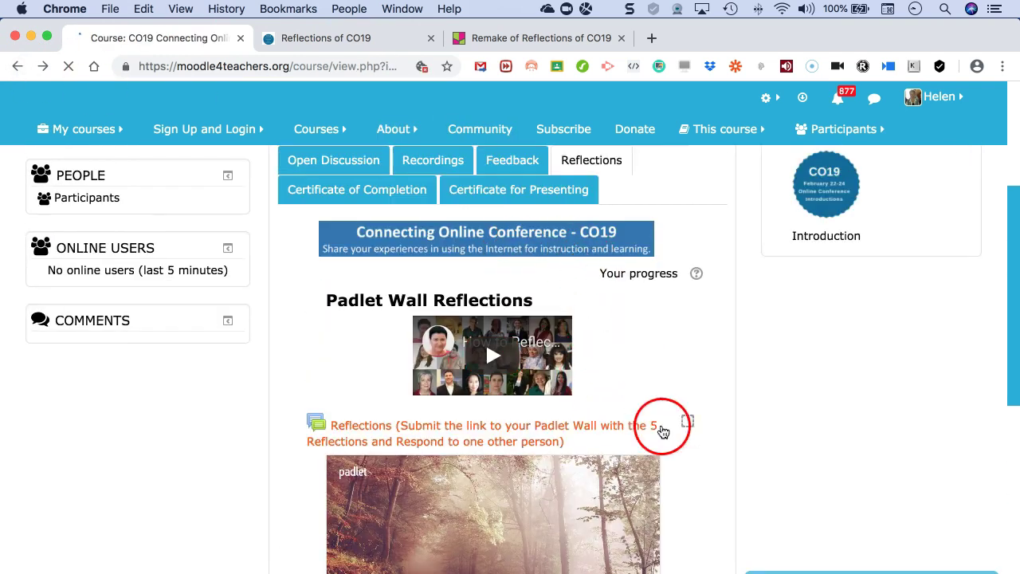
left_click(200, 570)
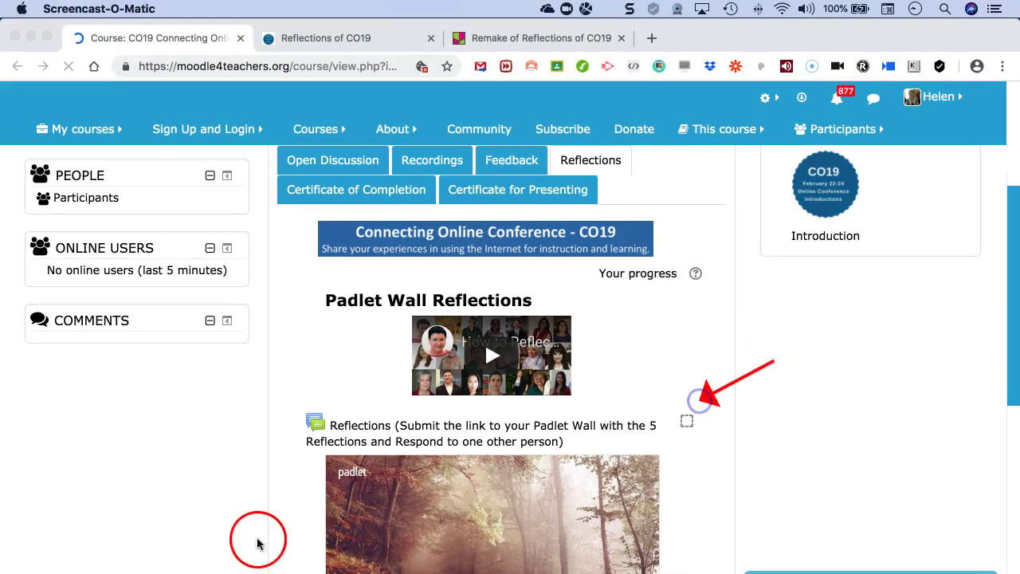
Open the Certificate of Completion section of the course and review the conditions for obtaining the certificate
scroll(310, 478, "up", 5)
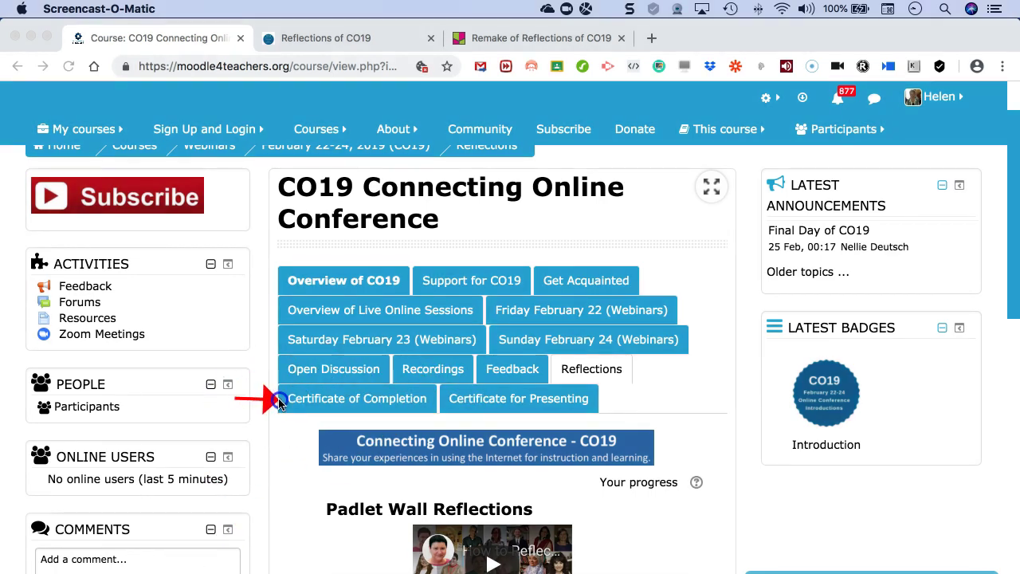
left_click(359, 398)
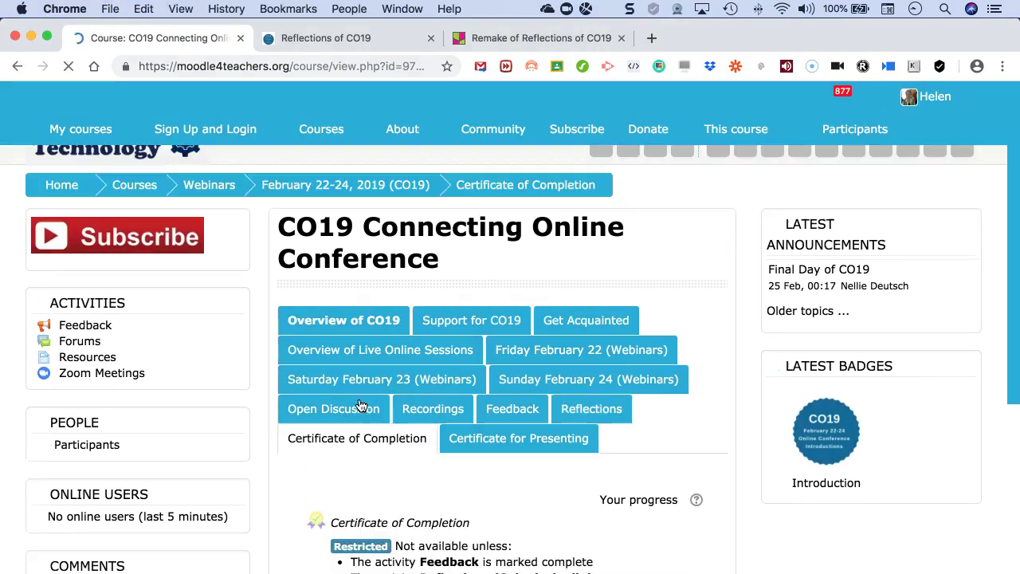
left_click(435, 381)
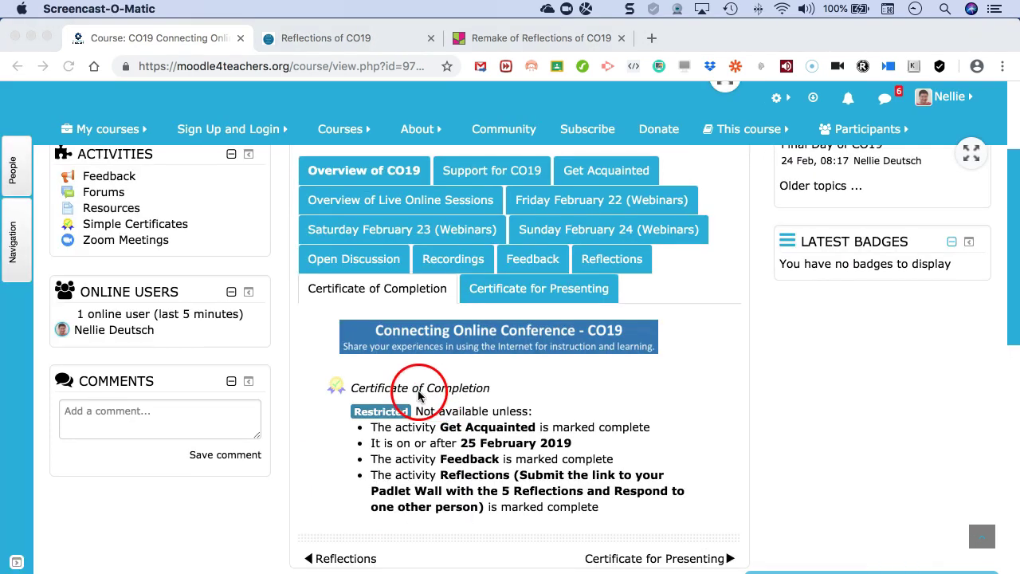
Open the Certificate of Completion activity, get the certificate in its own window and reposition that window over the course page
left_click(419, 394)
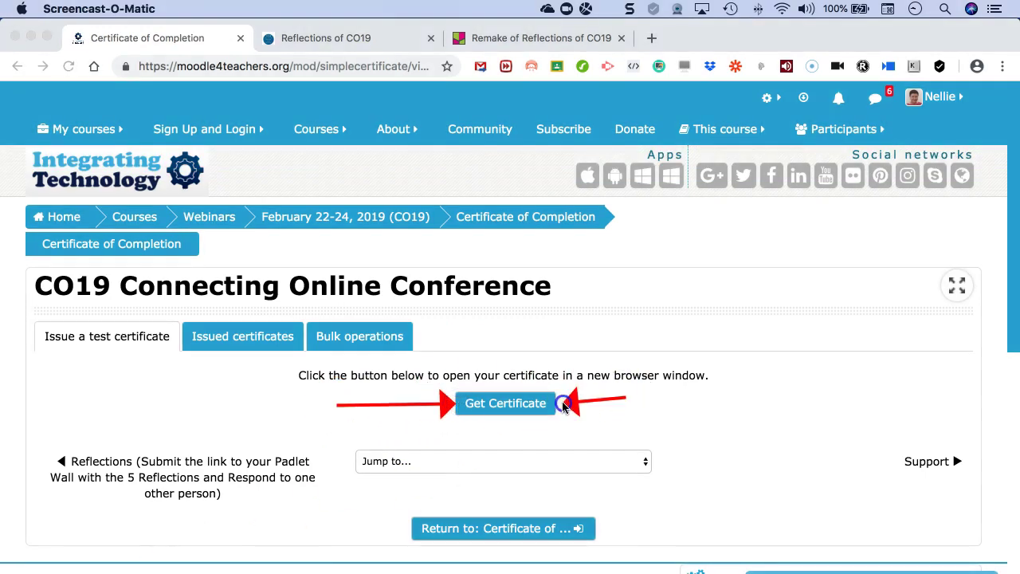
left_click(491, 404)
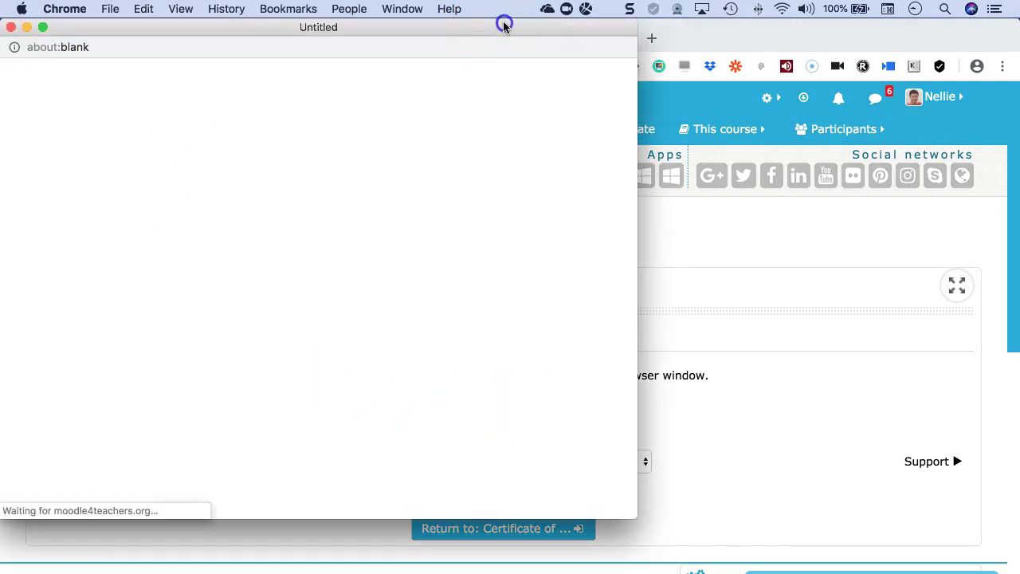
left_click_drag(511, 28, 635, 64)
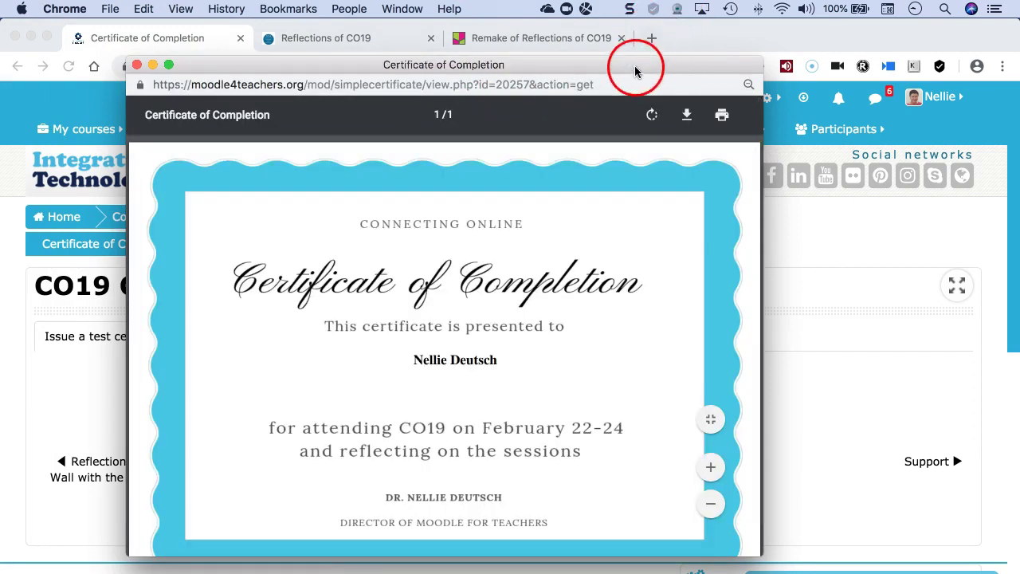
left_click_drag(635, 71, 652, 38)
Examine the generated Certificate of Completion, highlighting the recipient's name and clearing the highlight
scroll(334, 343, "down", 1)
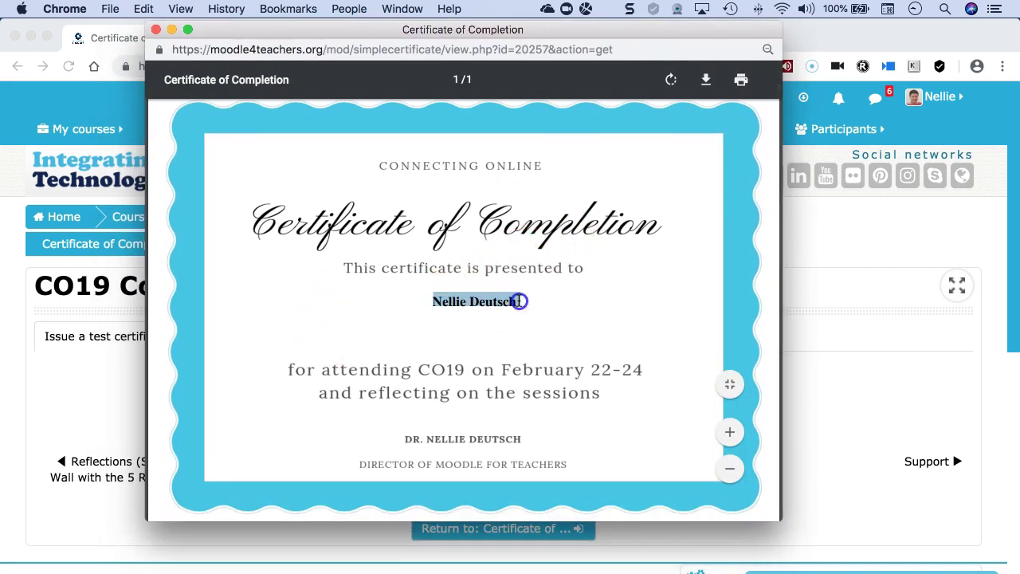
scroll(395, 363, "down", 1)
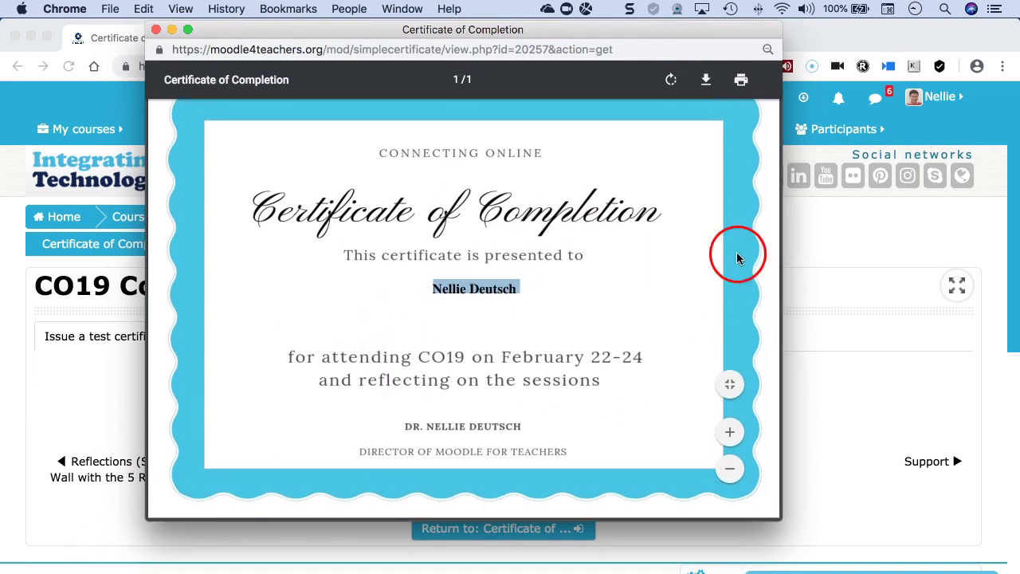
scroll(438, 196, "up", 2)
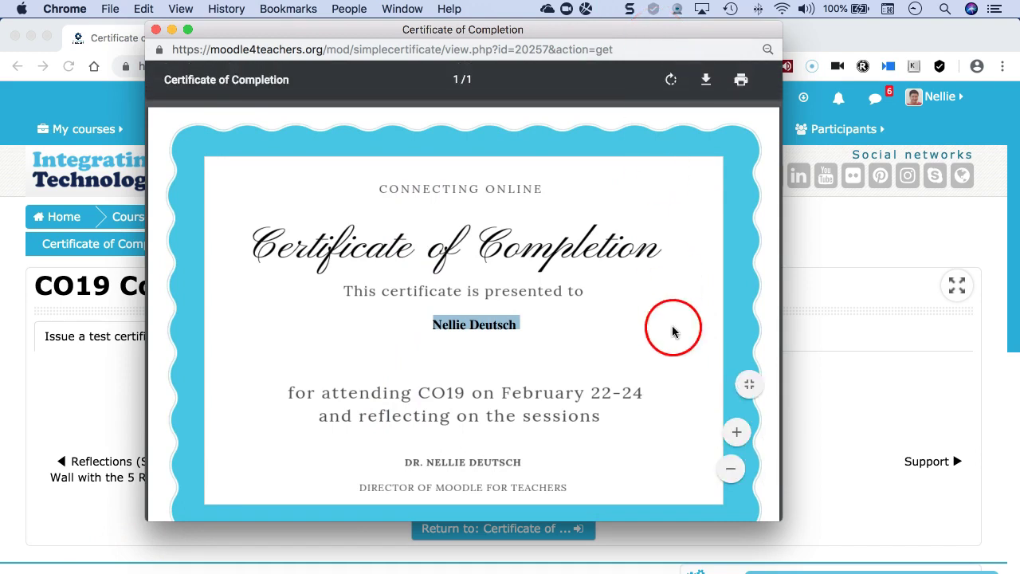
left_click(629, 296)
left_click_drag(479, 317, 65, 518)
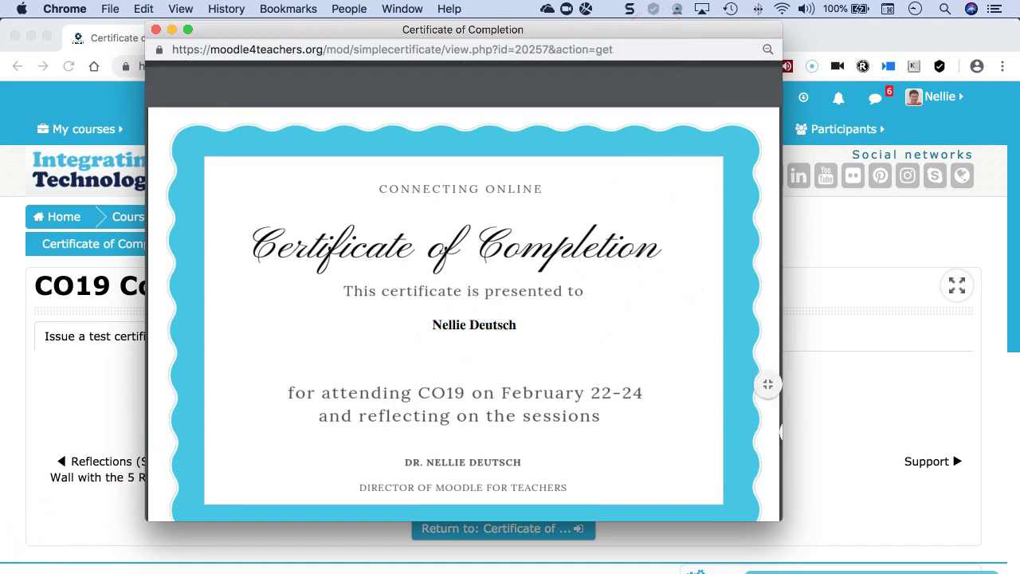